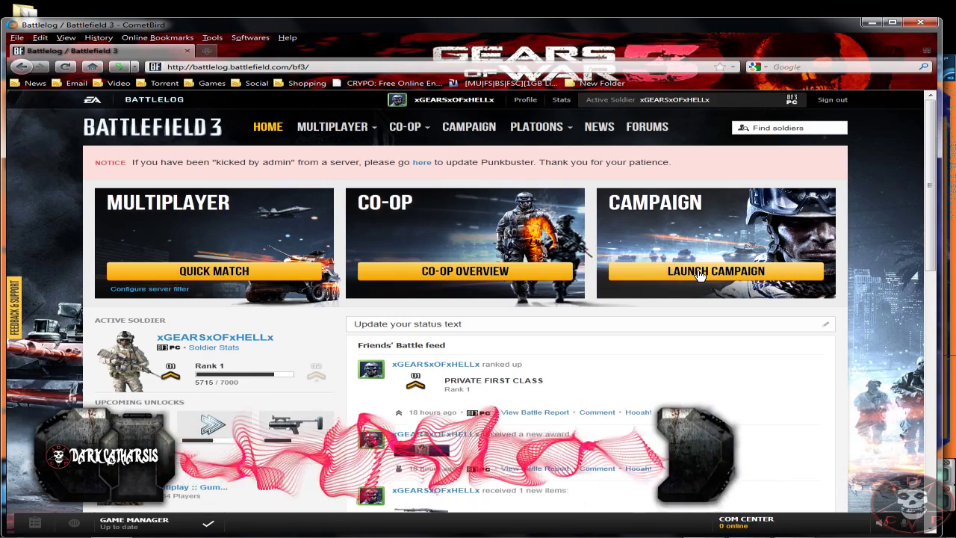
- Launch the Battlefield 3 campaign from Battlelog, and minimise the browser and Origin windows
click(697, 274)
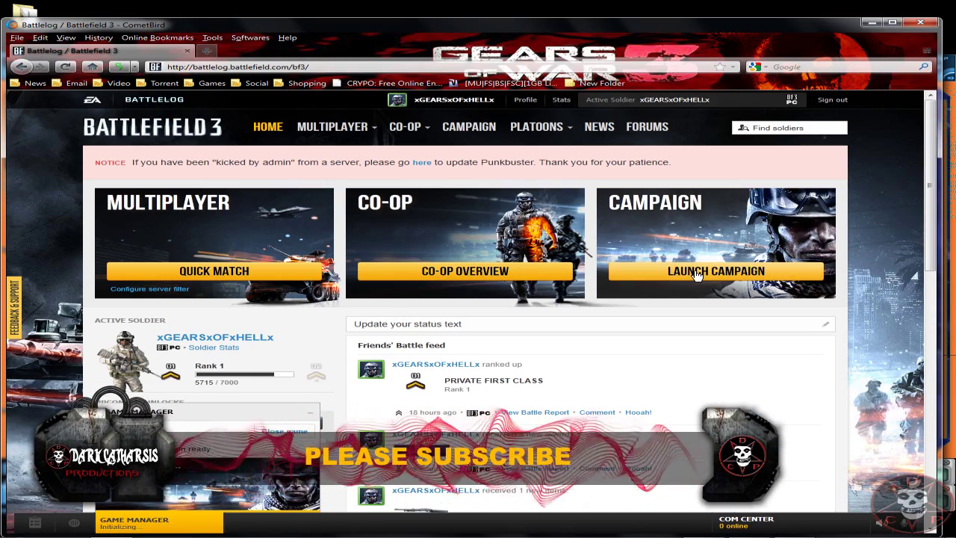
mouse_move(795, 529)
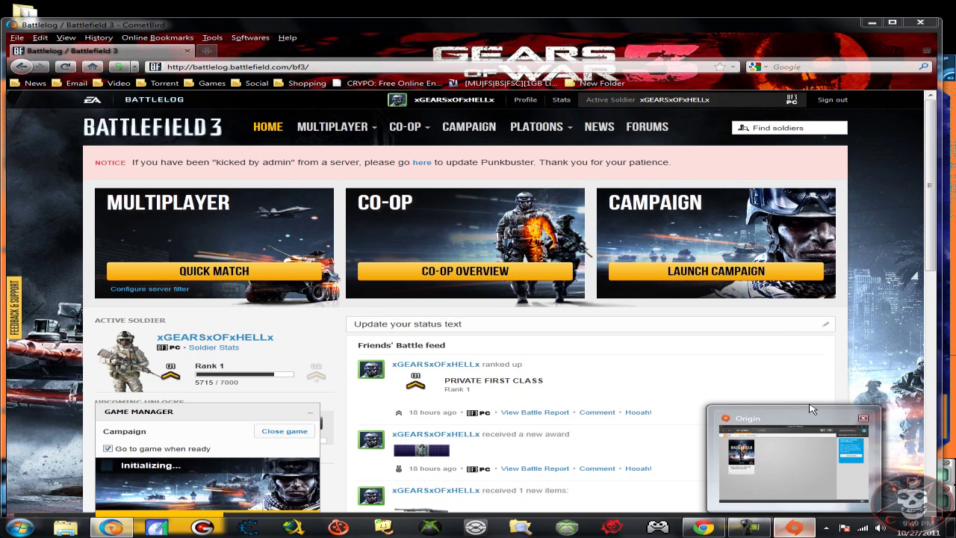
click(872, 23)
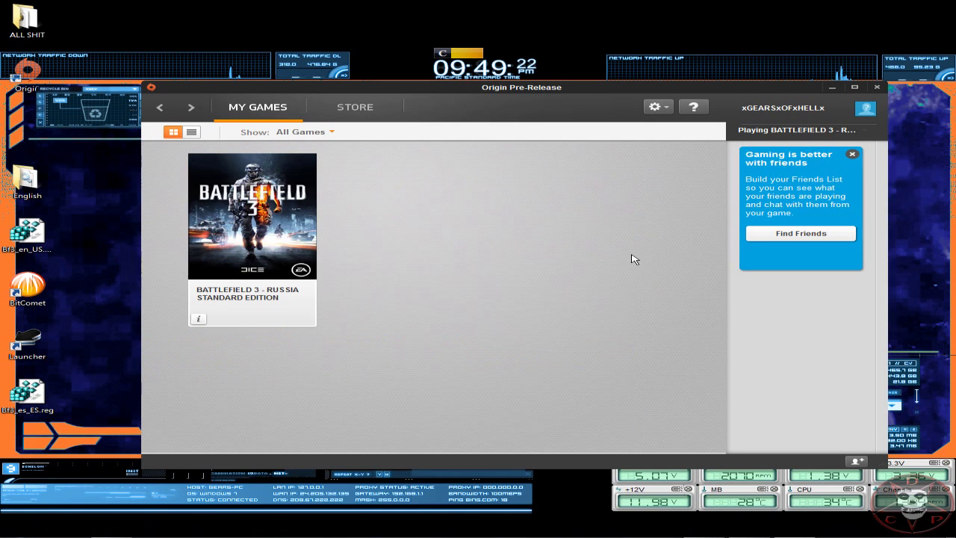
click(832, 88)
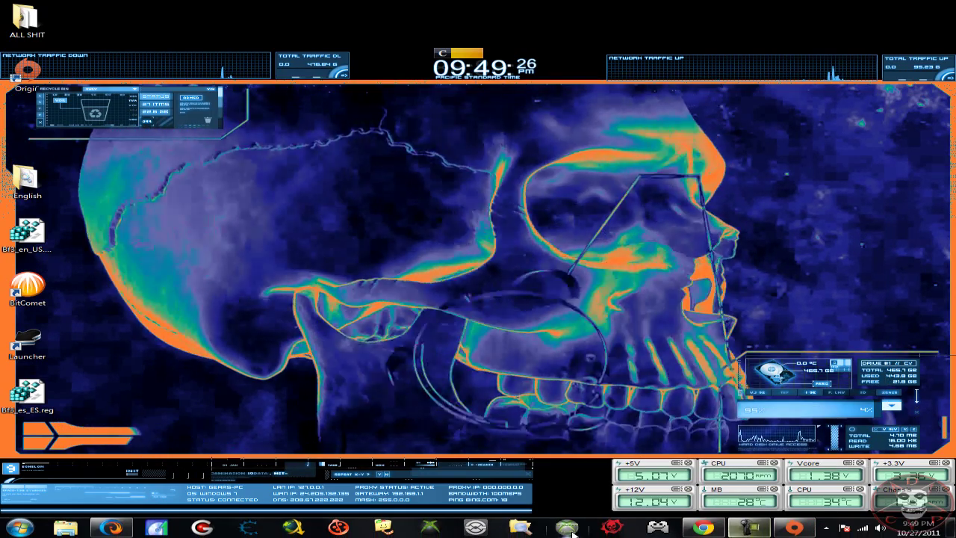
- Close the Chrome window, and check Task Manager's process list for the running game
right_click(708, 529)
click(687, 503)
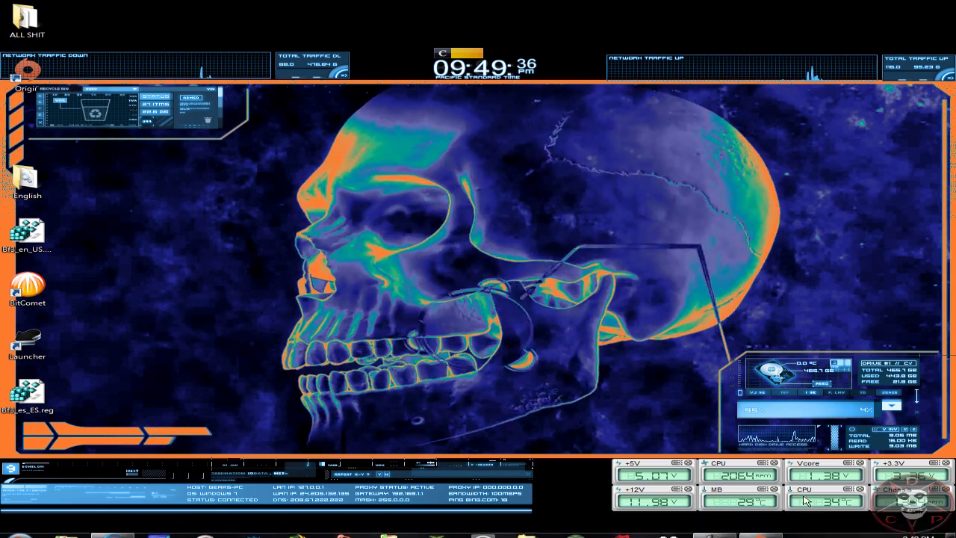
right_click(815, 528)
click(845, 489)
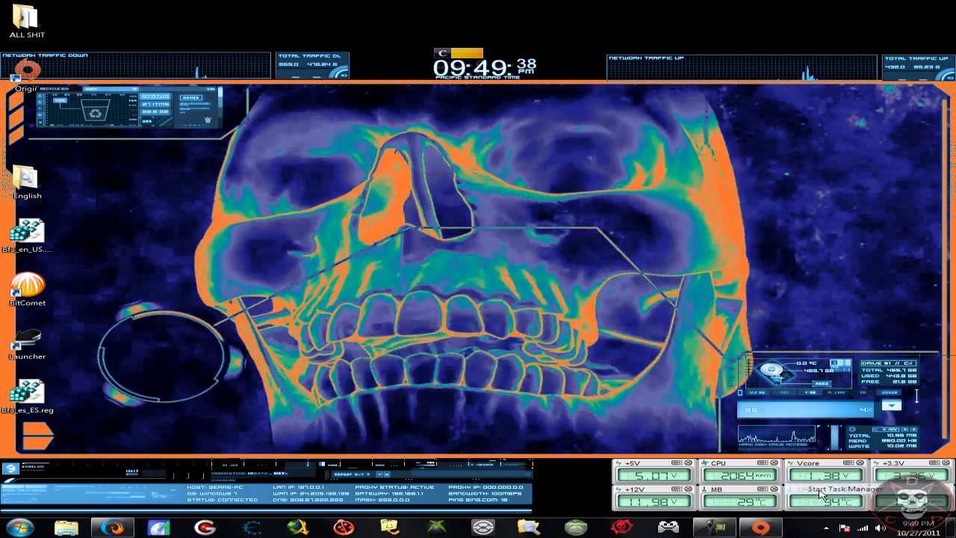
click(559, 220)
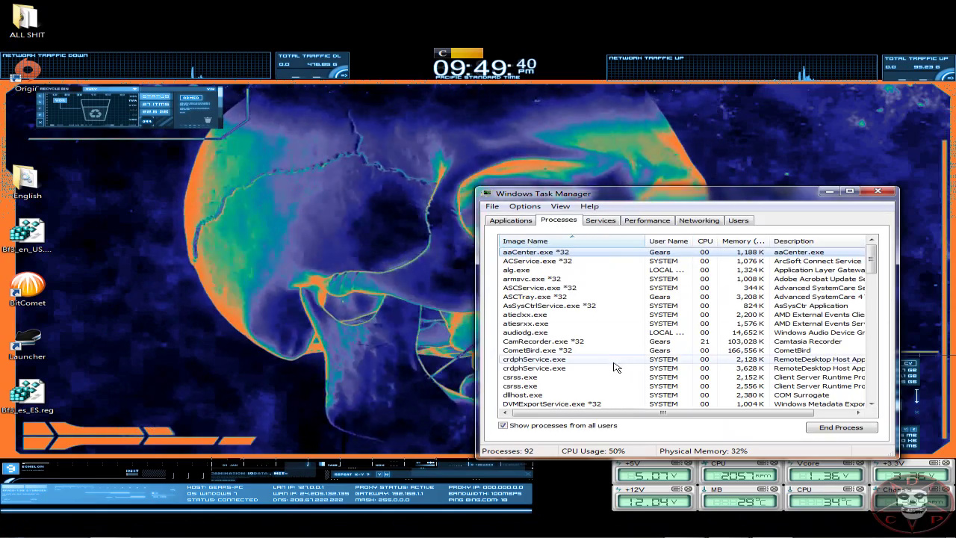
scroll(611, 375, down, 1)
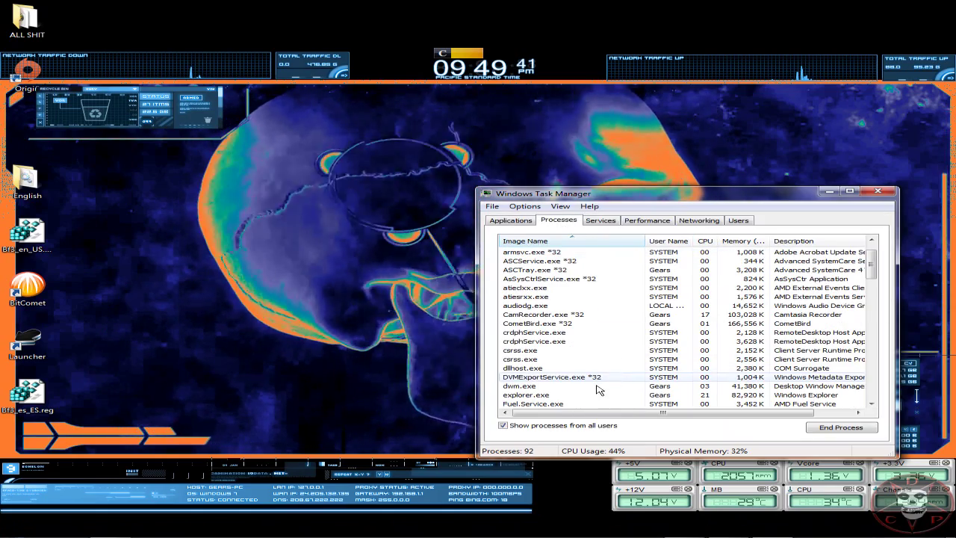
click(879, 191)
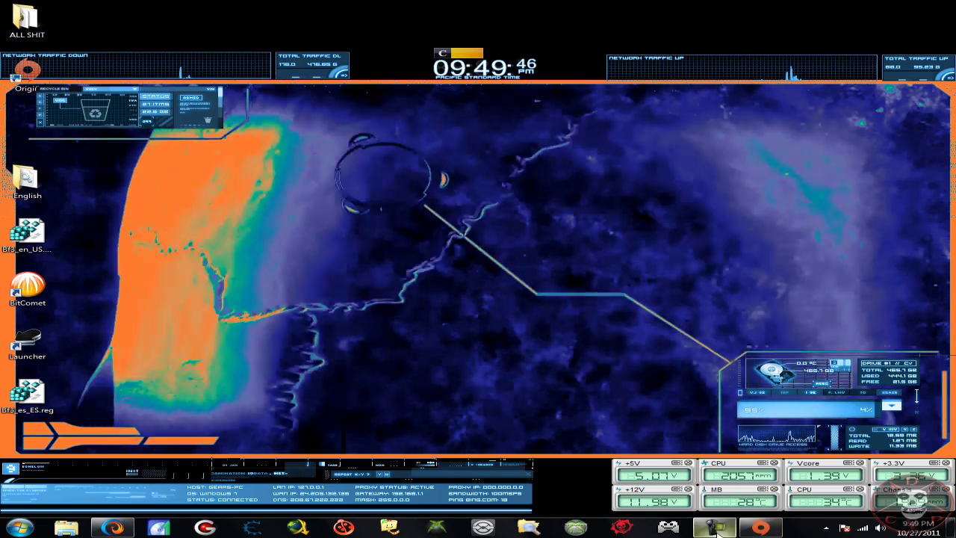
- Switch back to the Battlelog browser window and start a multiplayer quick match
mouse_move(719, 532)
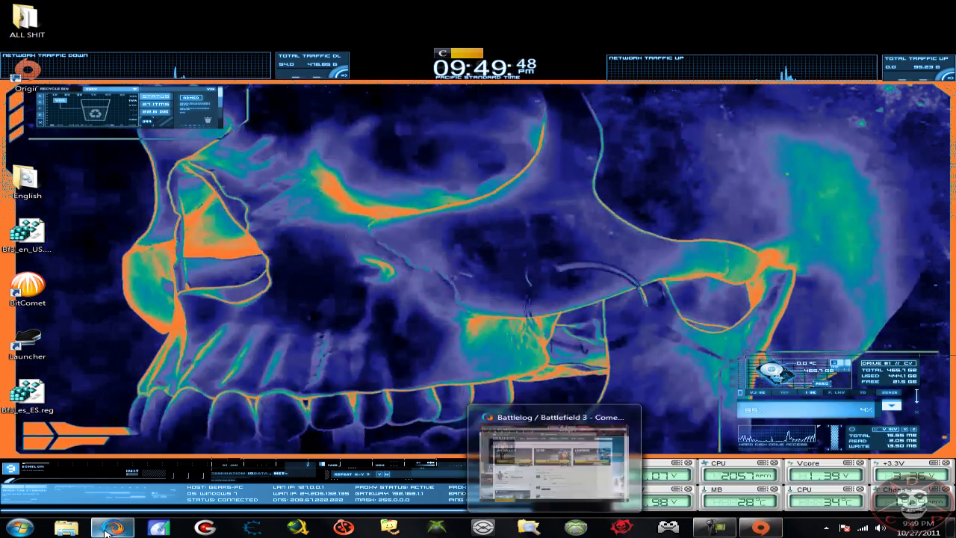
click(105, 530)
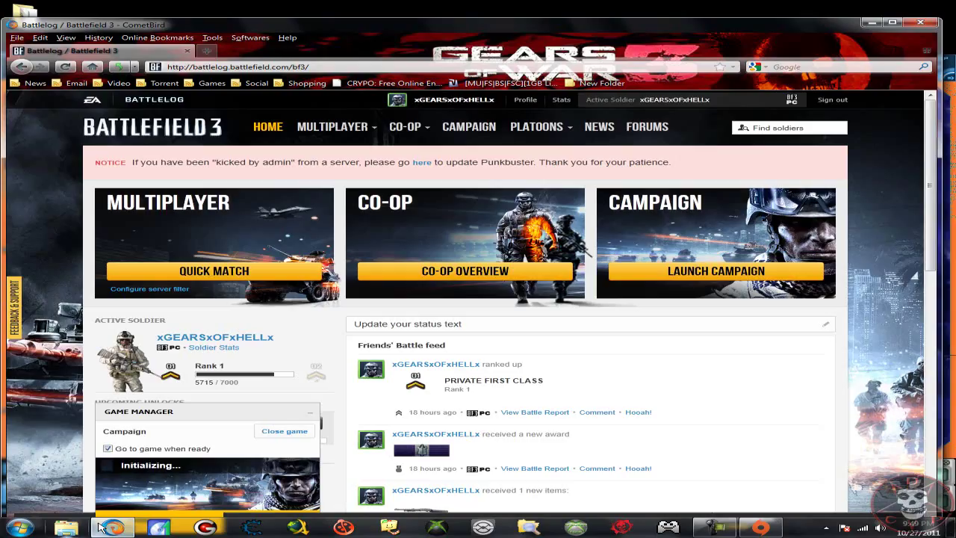
click(247, 275)
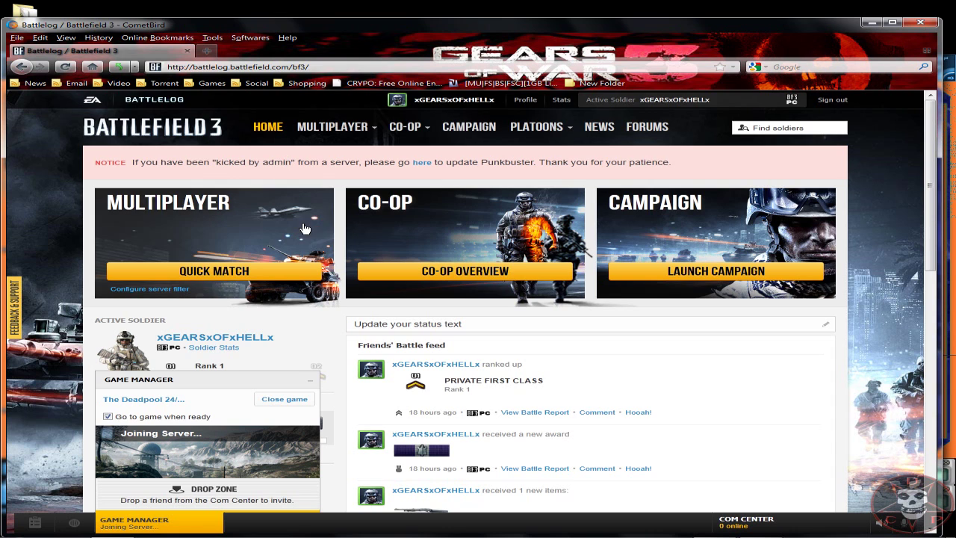
- Open Task Manager over the Battlelog page to check the running processes during the server join
scroll(306, 250, down, 3)
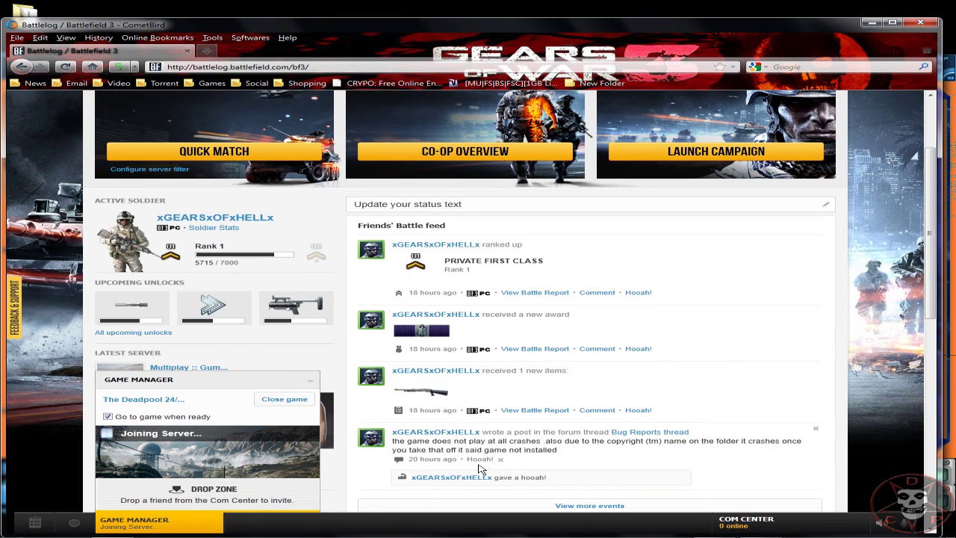
right_click(790, 532)
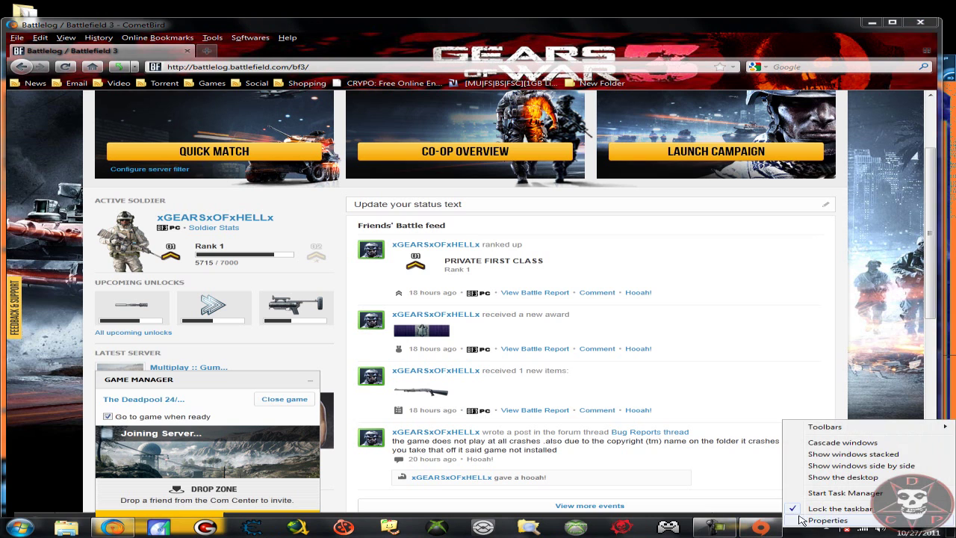
click(809, 493)
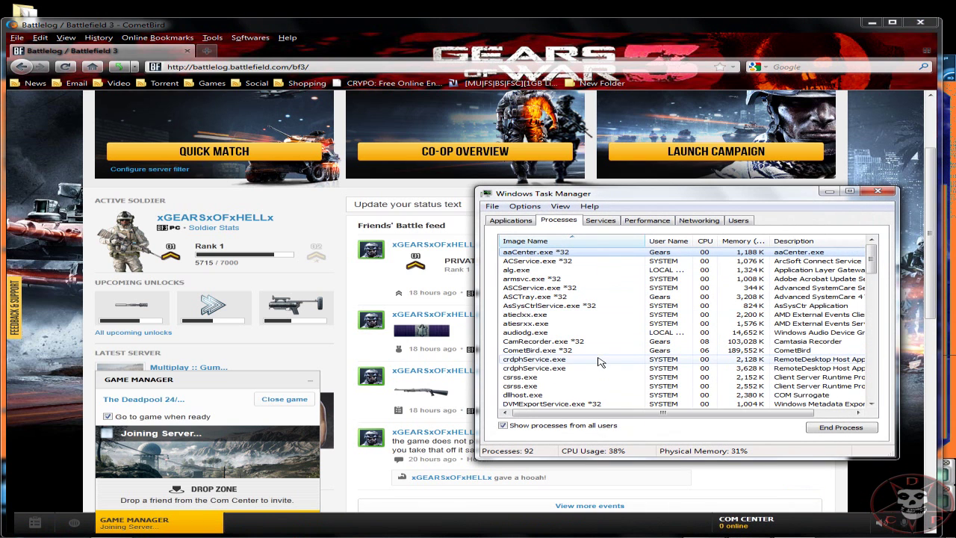
- Open Registry Editor by running regedit
click(18, 526)
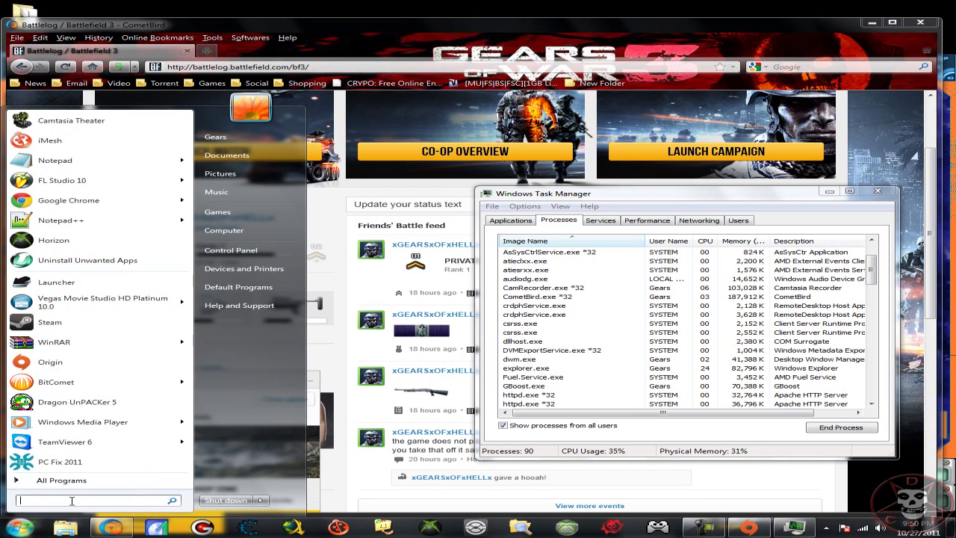
text(rege)
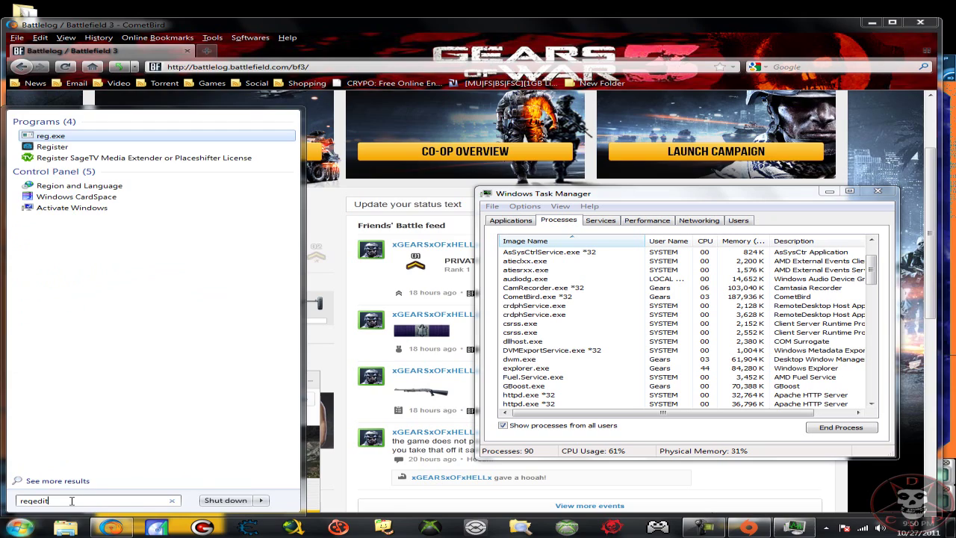
text(dit)
key(Return)
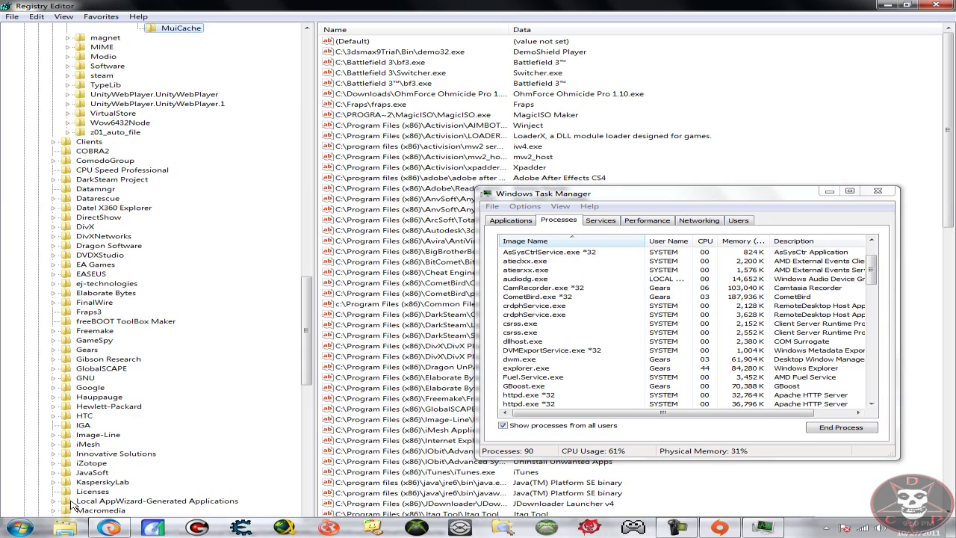
- Set the data of the MuiCache values C:\Battlefield 3\bf3.exe and C:\Battlefield 3™\bf3.exe to "Battlefield 3", and close Task Manager
double_click(398, 66)
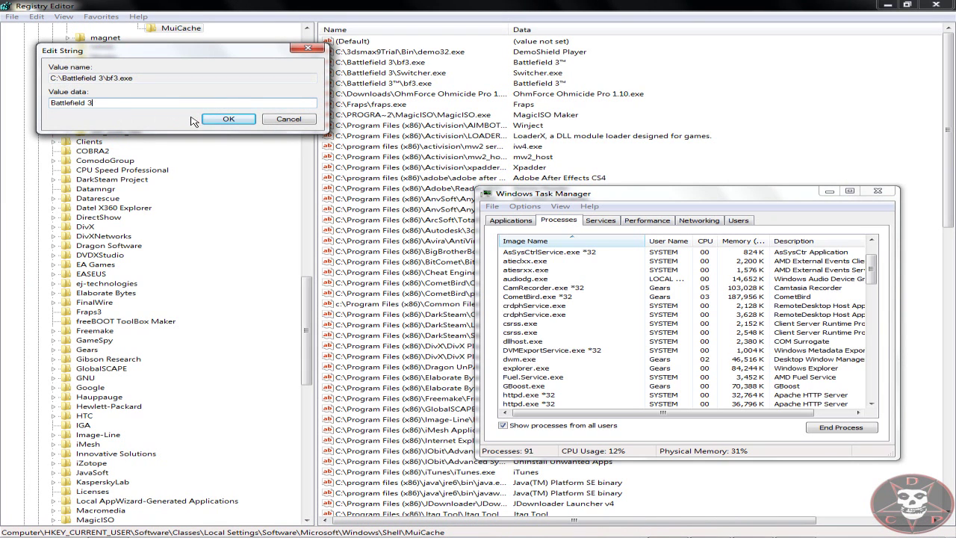
click(227, 120)
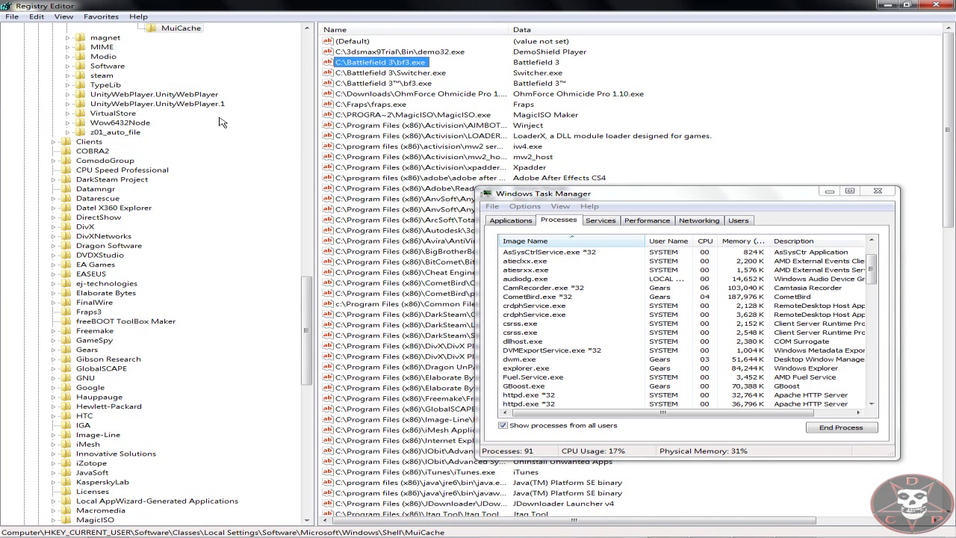
double_click(381, 84)
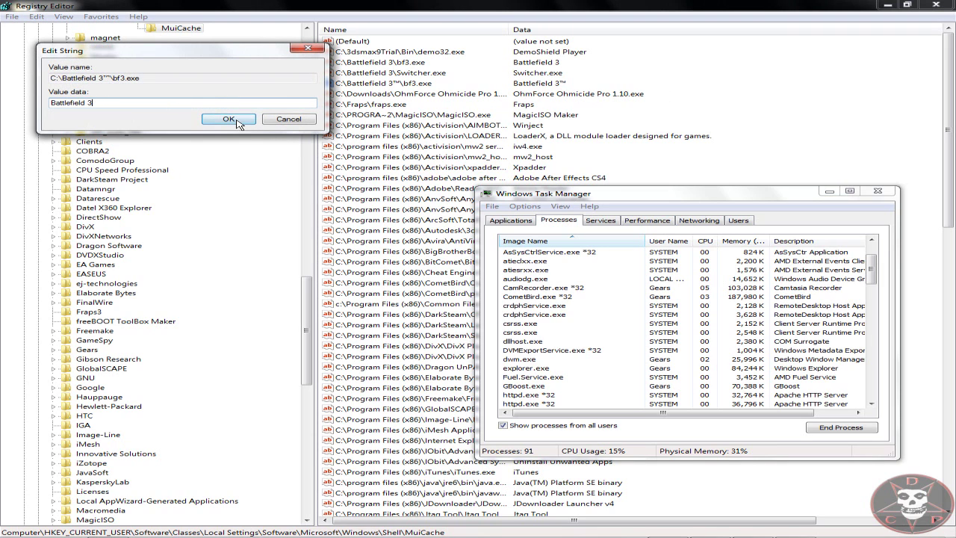
click(236, 122)
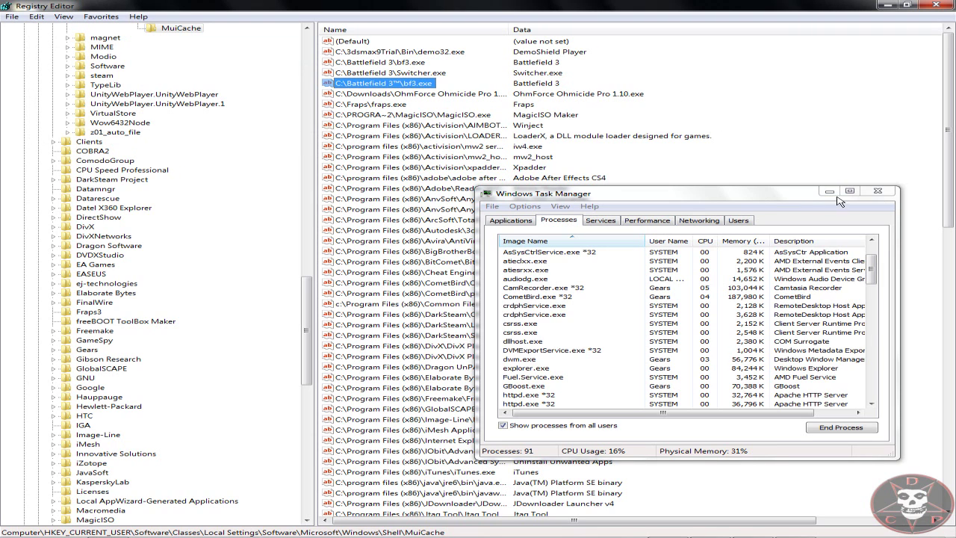
click(880, 193)
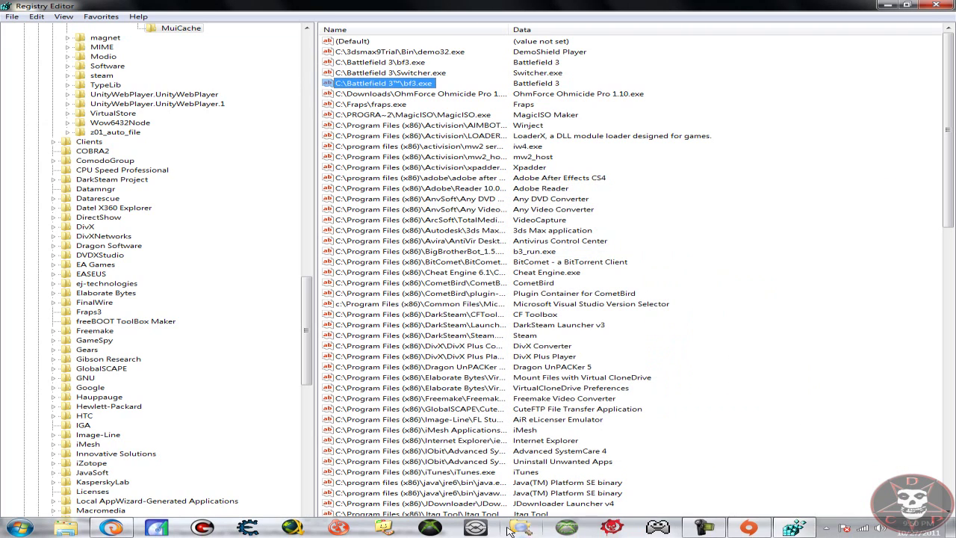
- Switch to Battlelog in the browser and relaunch the campaign, and close Registry Editor
click(112, 527)
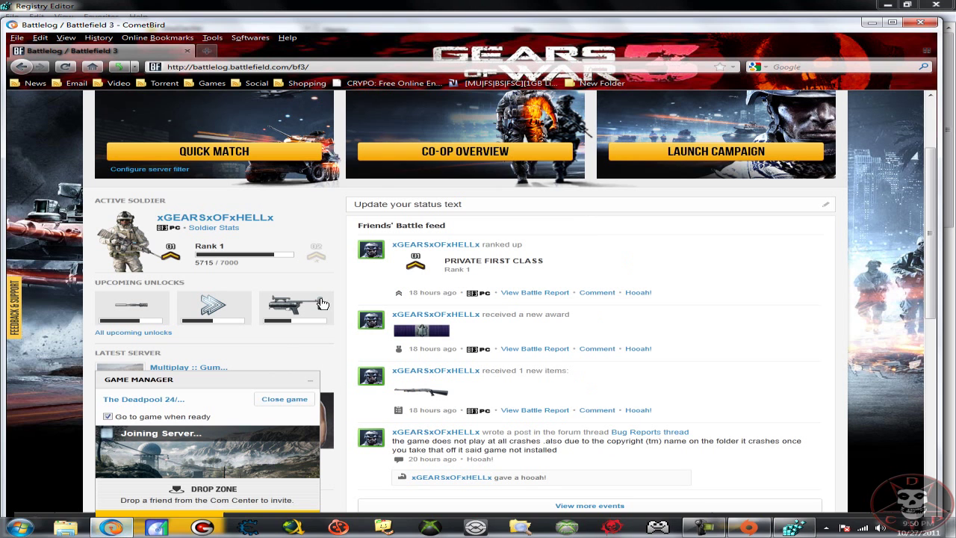
click(691, 155)
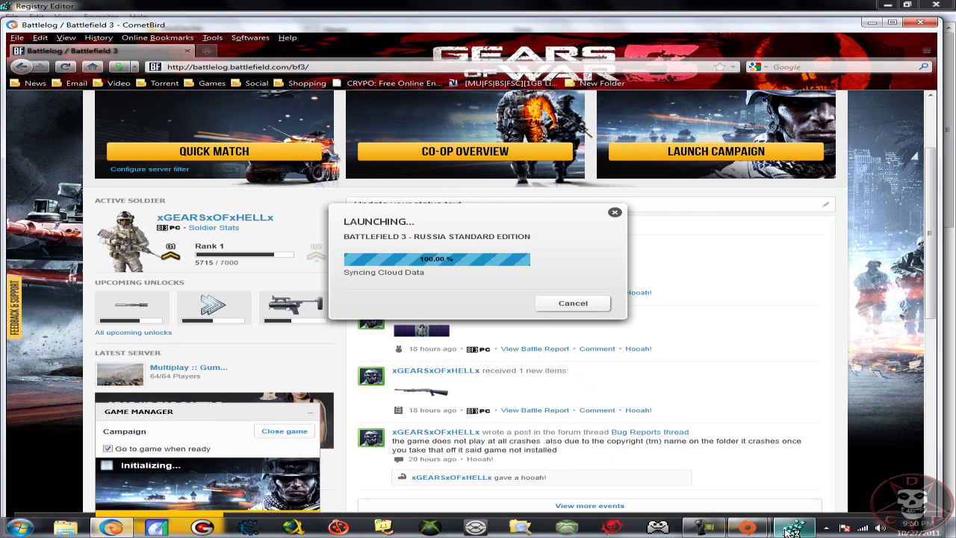
mouse_move(793, 531)
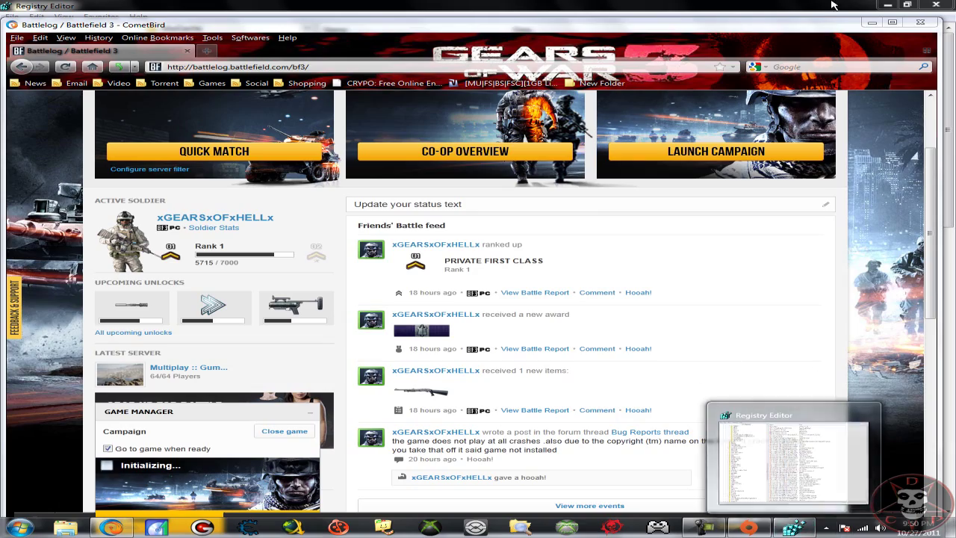
click(791, 459)
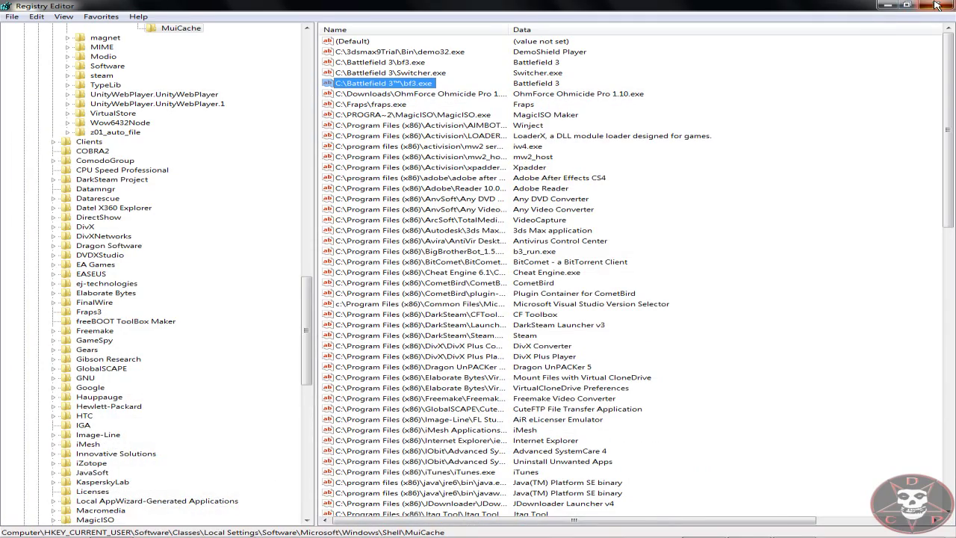
click(937, 6)
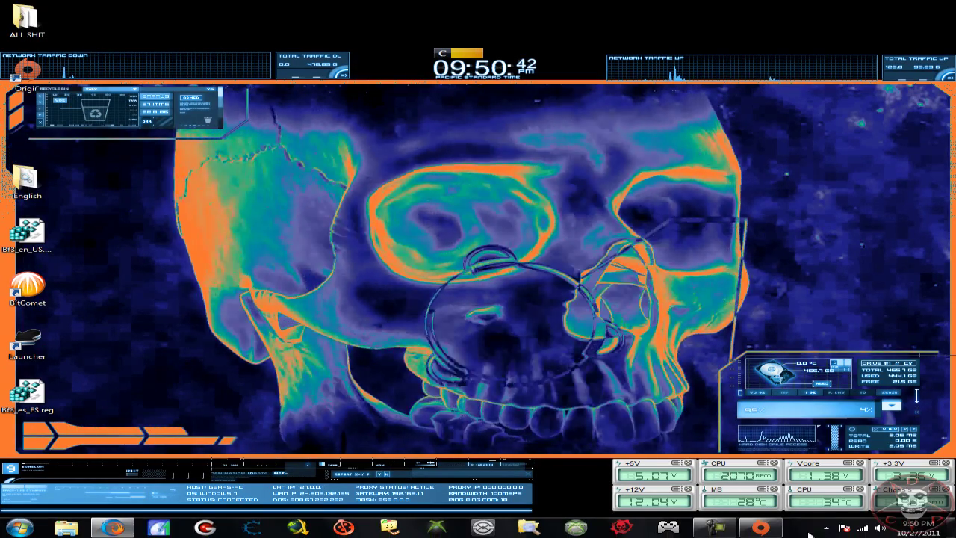
- Look through the running processes in Task Manager for the relaunched game, and close Task Manager
right_click(784, 533)
click(829, 488)
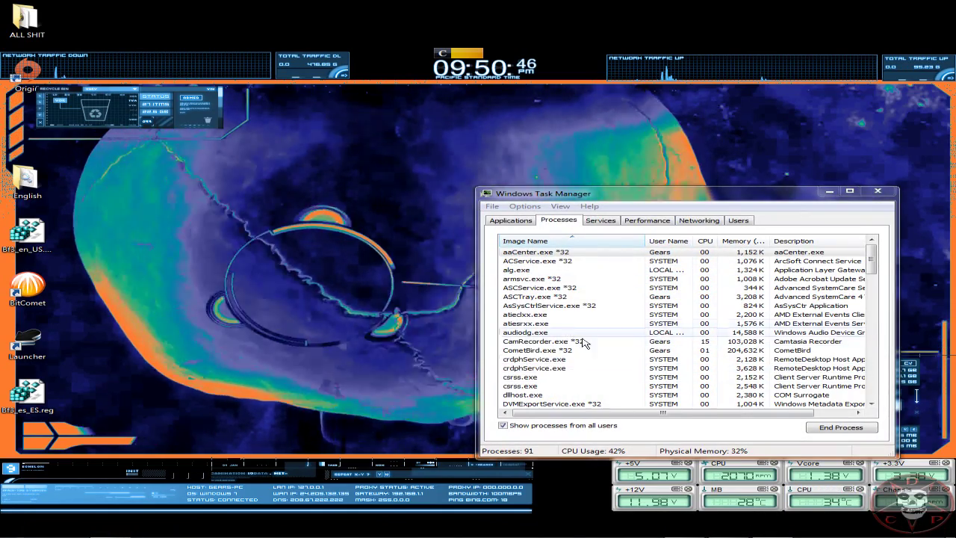
scroll(585, 342, down, 3)
scroll(585, 342, up, 3)
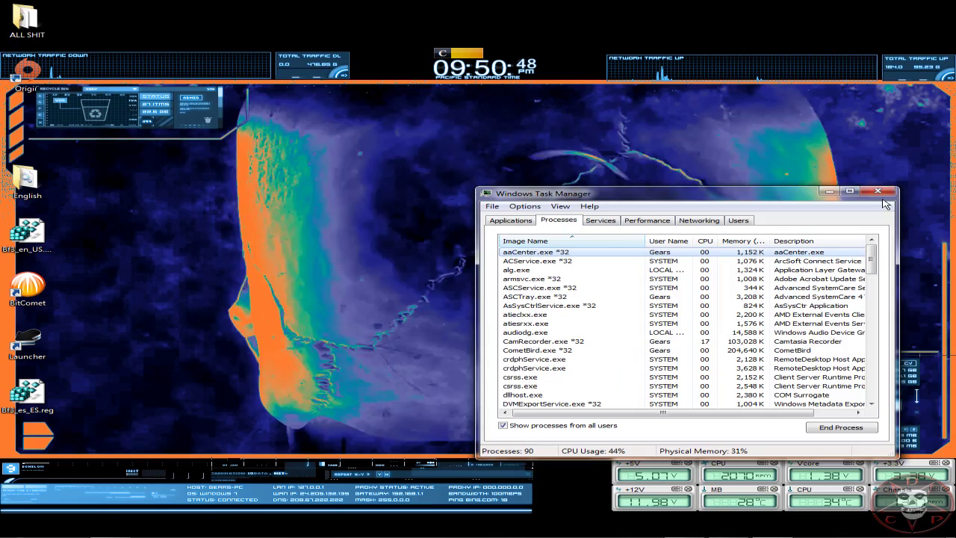
click(879, 191)
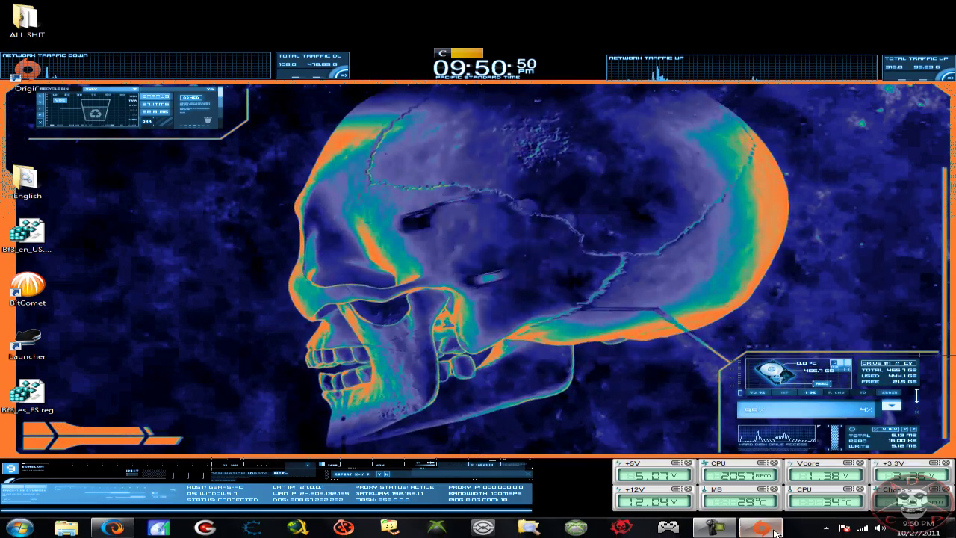
- Bring up the Origin window and exit Origin completely, confirming the exit
click(760, 528)
click(774, 531)
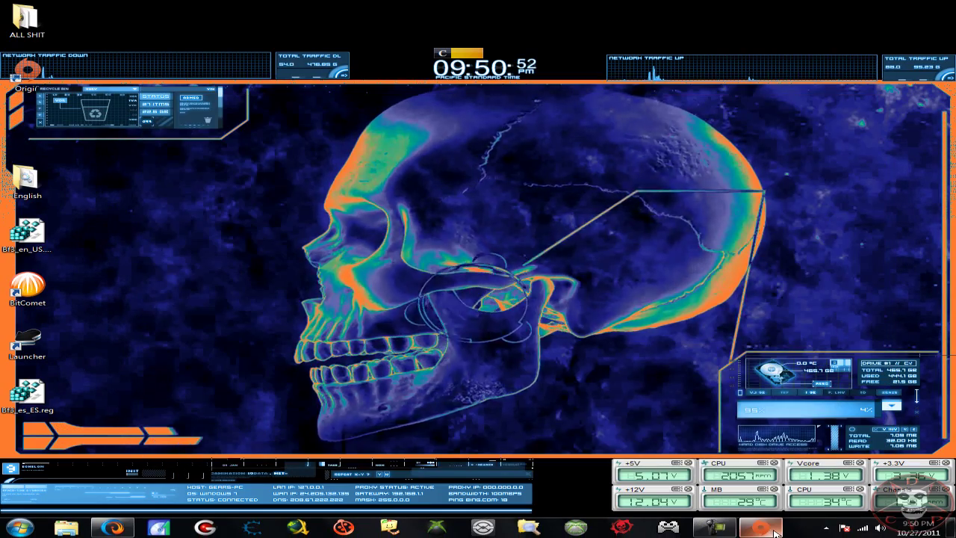
click(769, 530)
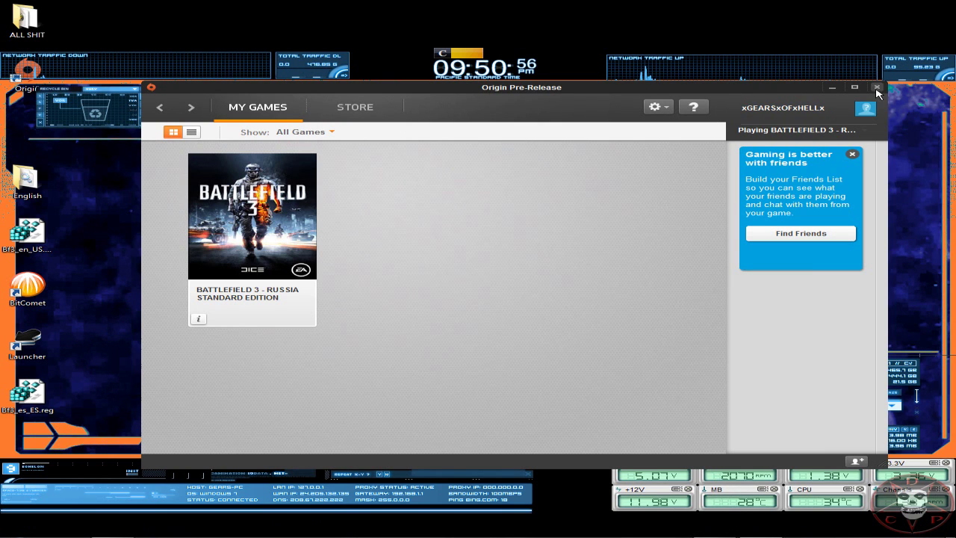
click(662, 107)
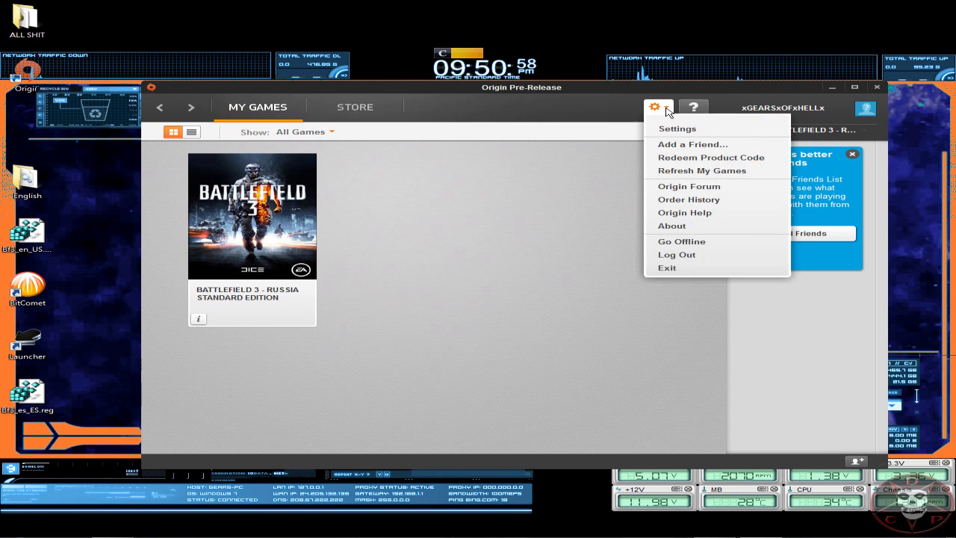
click(683, 270)
click(556, 289)
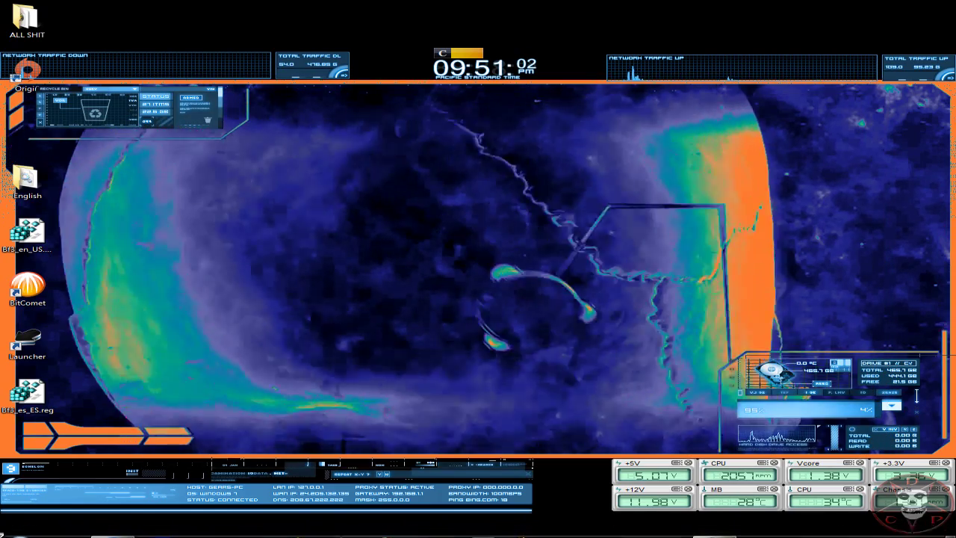
- Open Registry Editor and search the registry's keys, values and data for "battlefiel"
click(20, 527)
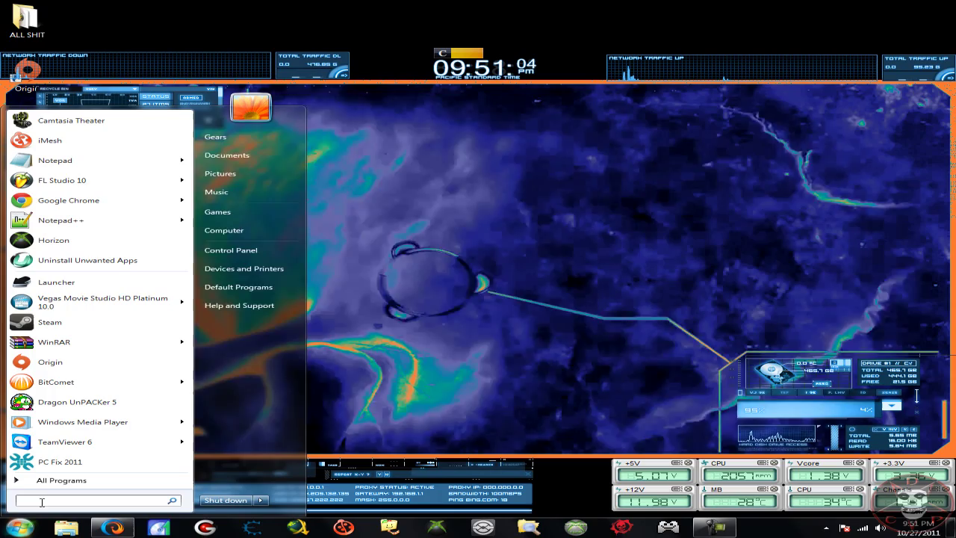
text(req)
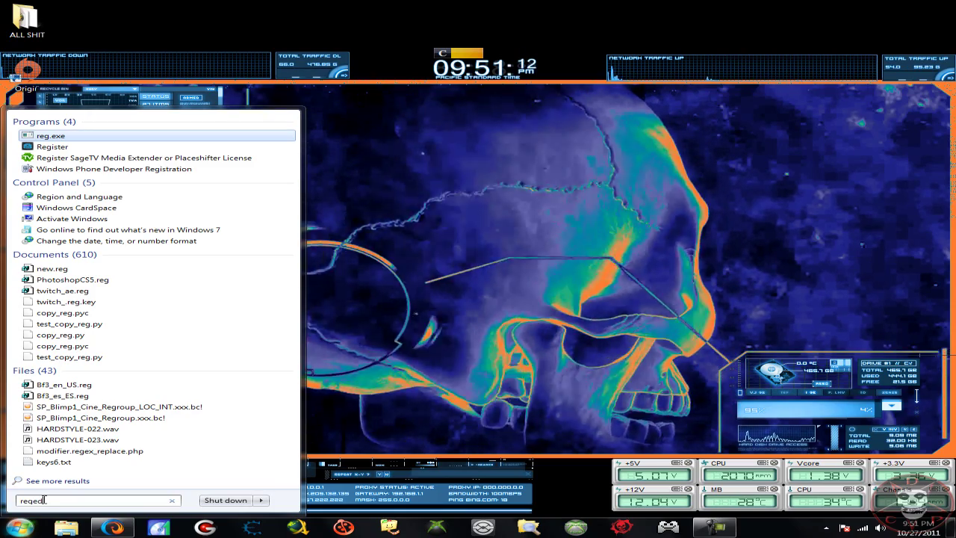
key(Return)
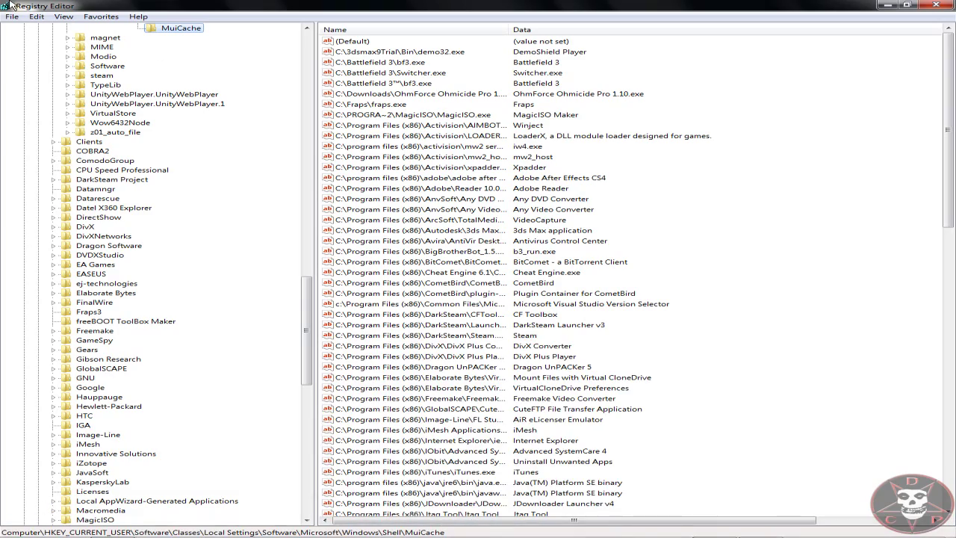
click(36, 17)
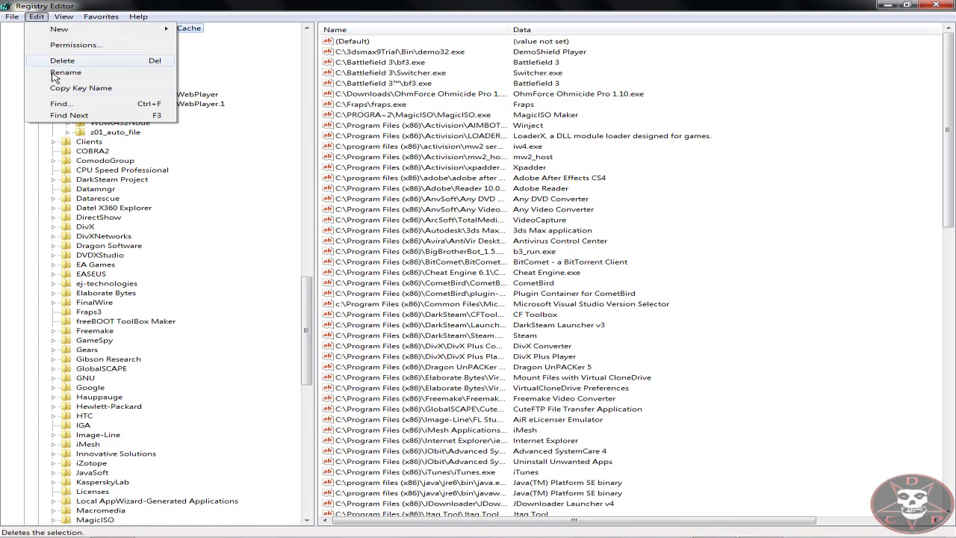
click(71, 117)
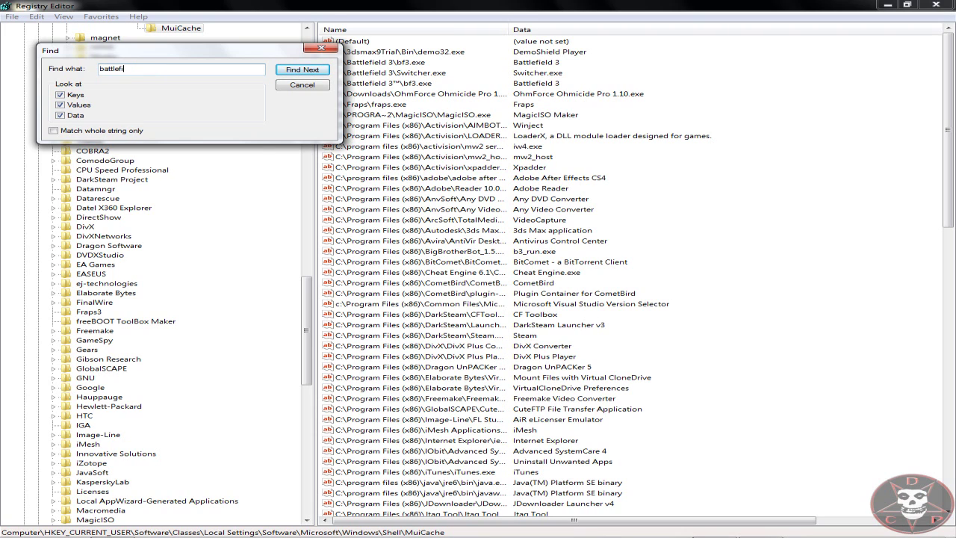
text(battlefiel)
key(Return)
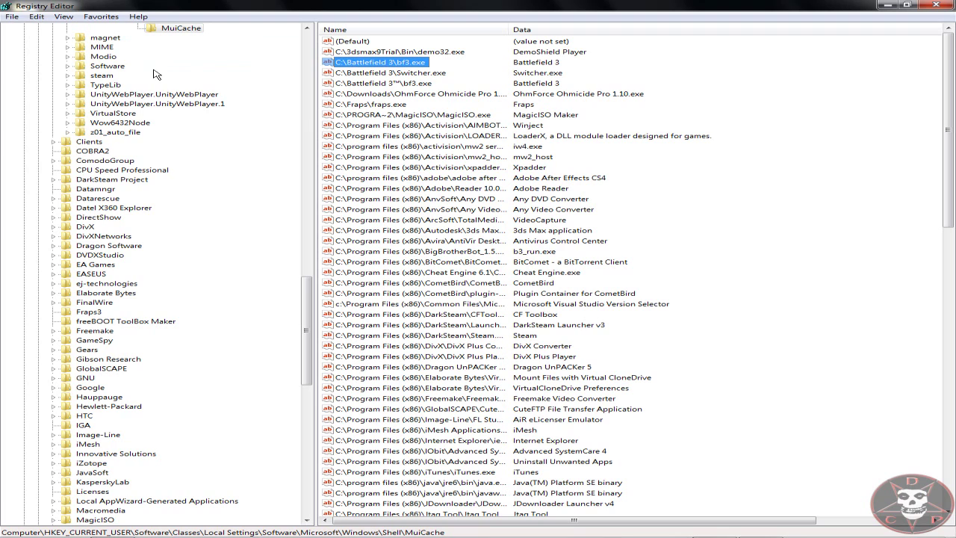
- Continue through the matches to the MuiCache value I:\bf3.exe, set its data to "Battlefield 3", and close Registry Editor
click(35, 15)
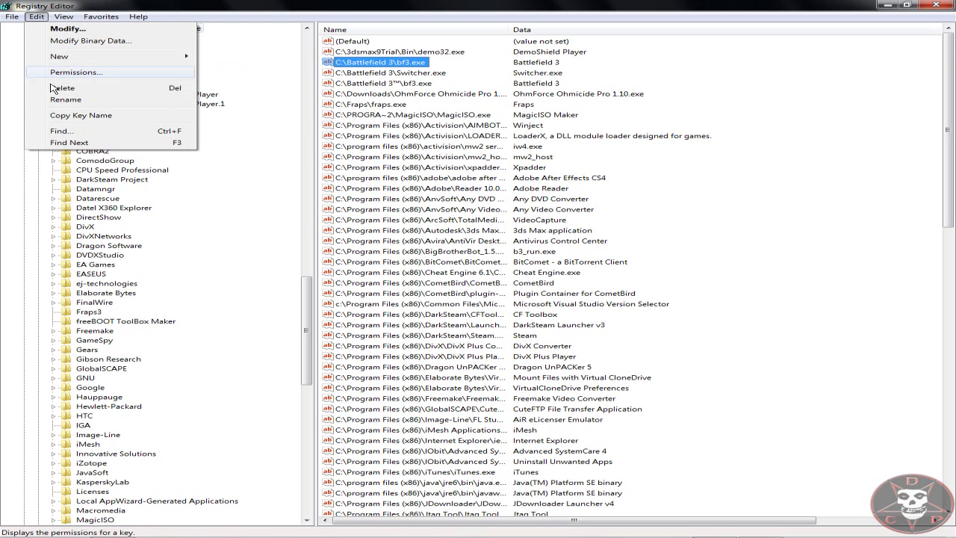
click(77, 143)
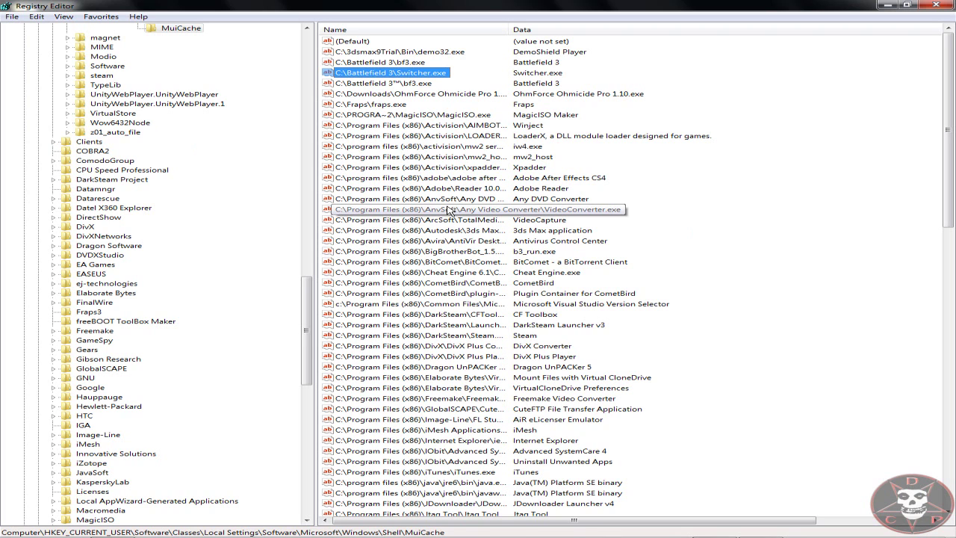
key(F3)
key(F3)
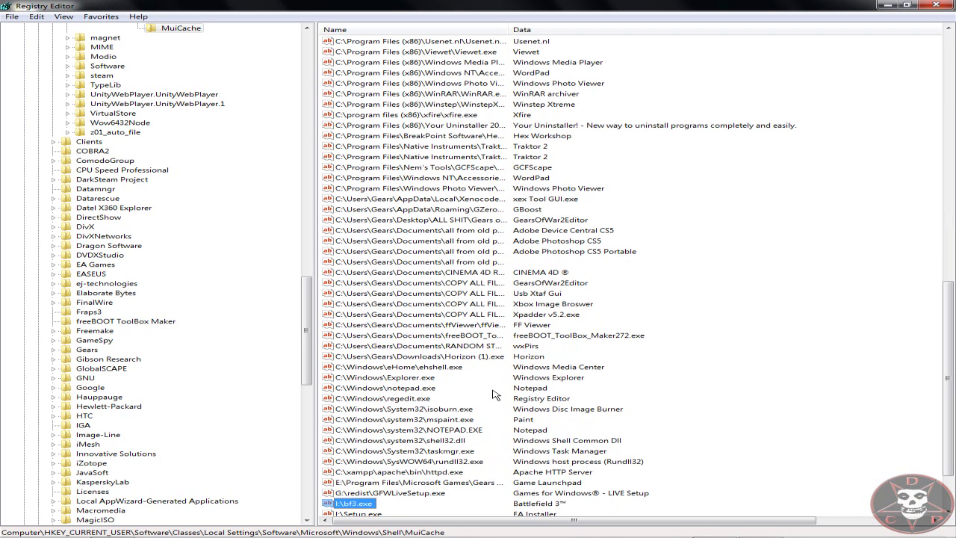
double_click(347, 505)
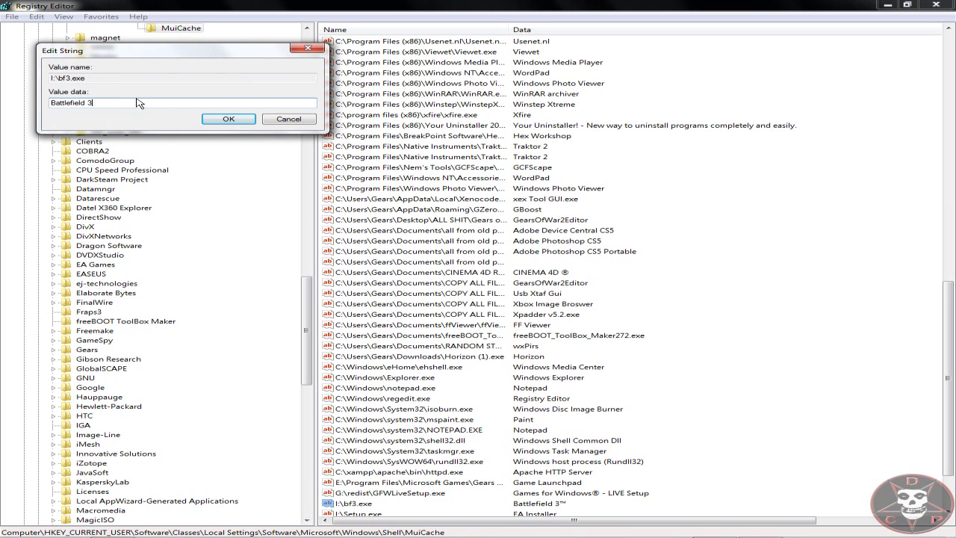
click(229, 120)
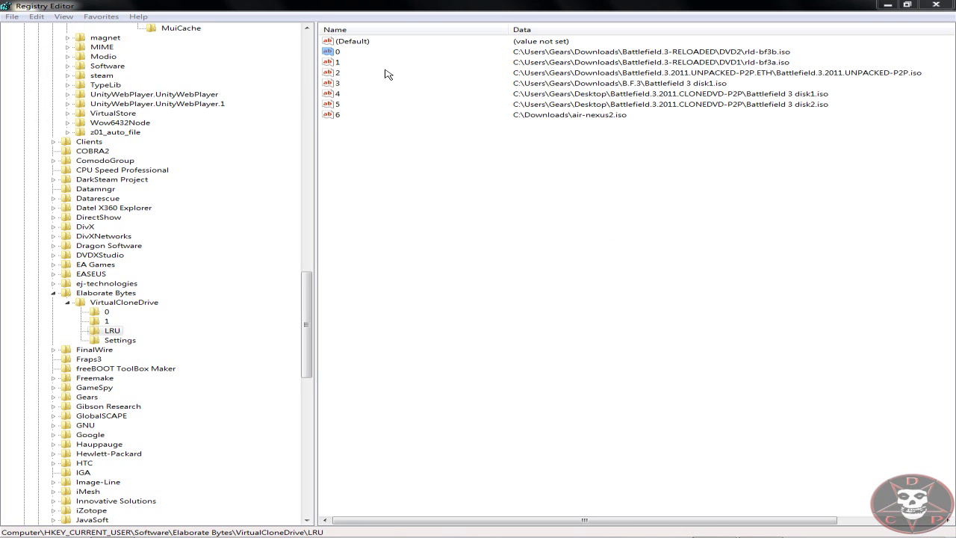
click(939, 5)
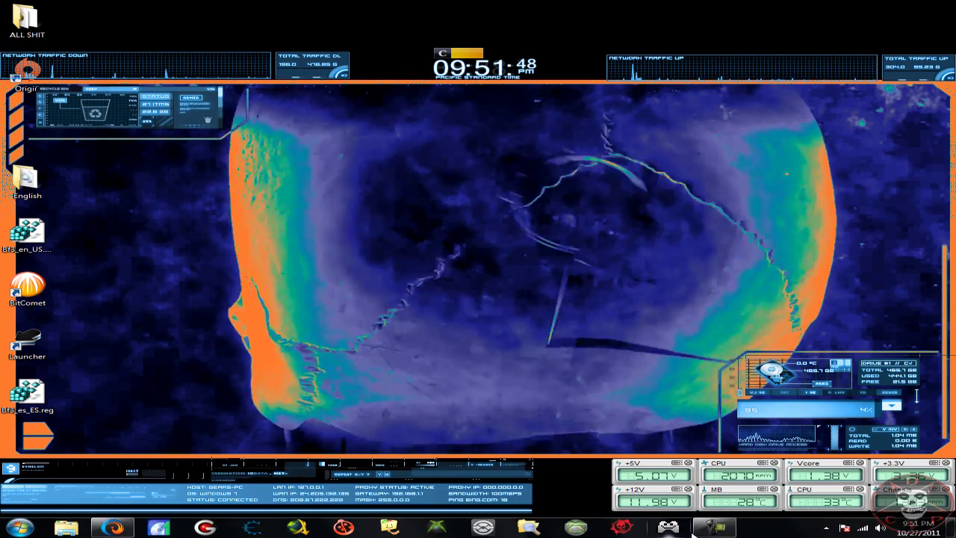
- Relaunch the campaign from Battlelog in the browser, and minimize the Origin window to check on the loading game
click(574, 529)
click(664, 404)
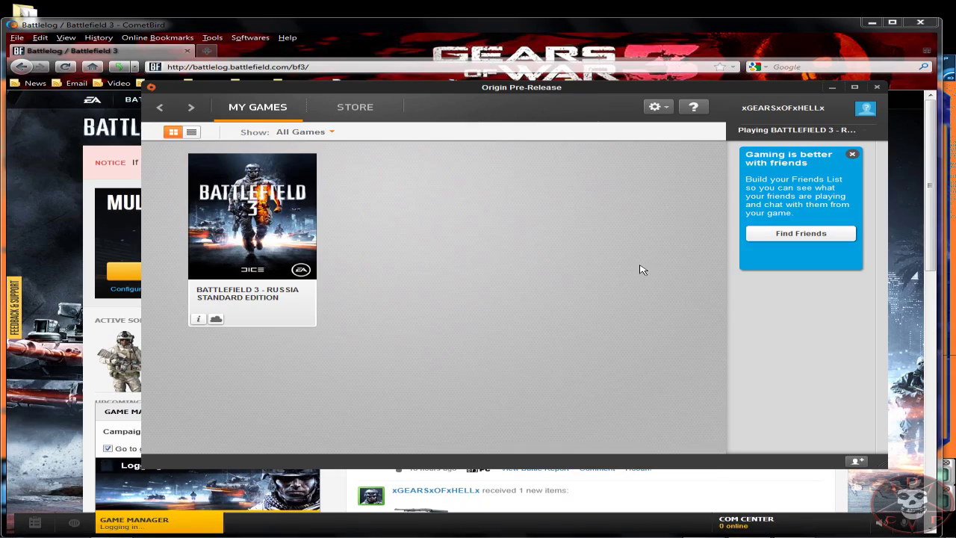
click(832, 88)
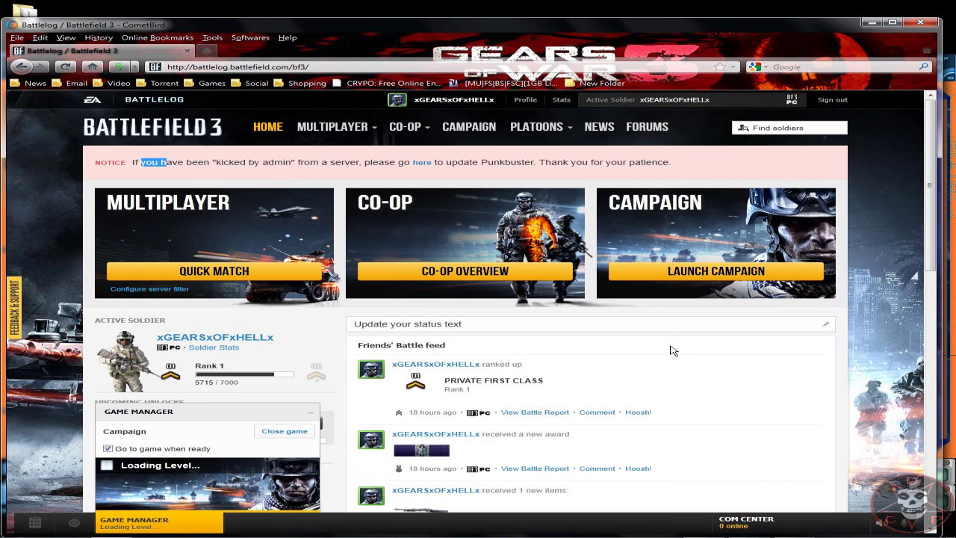
scroll(676, 377, down, 1)
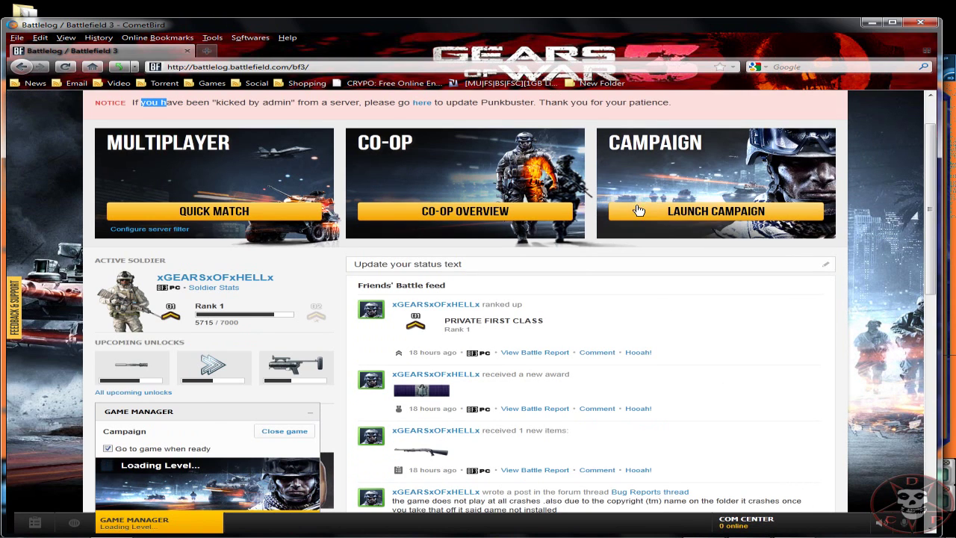
mouse_move(719, 535)
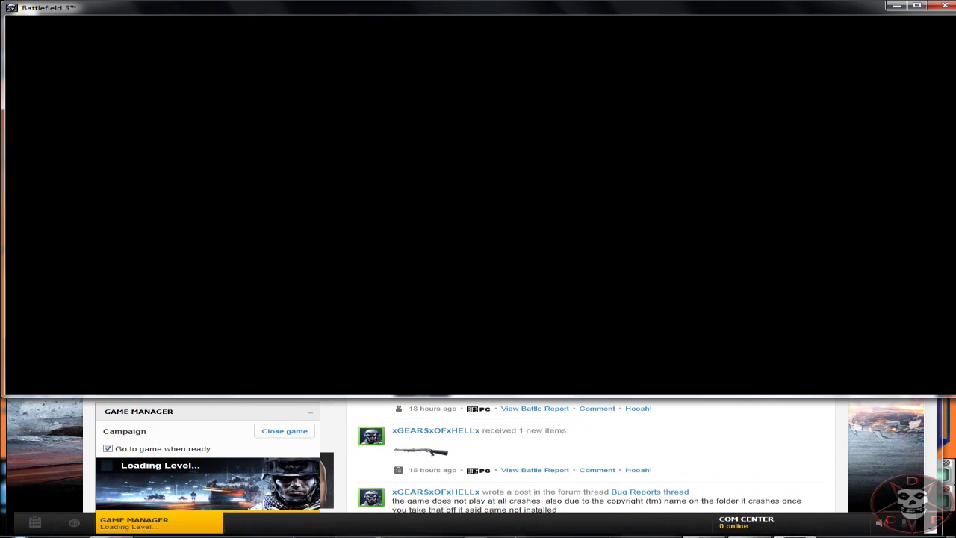